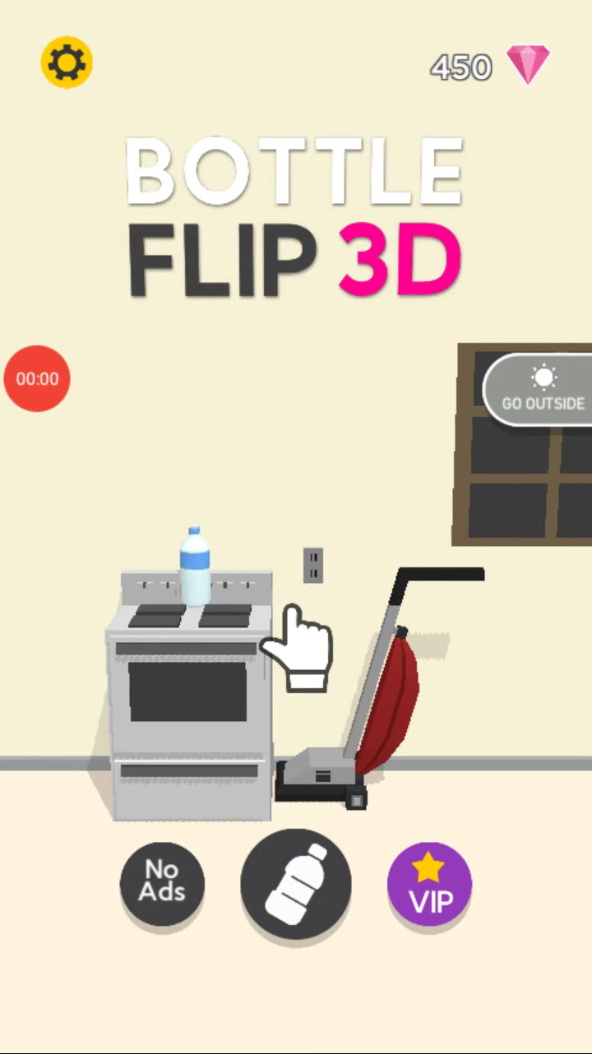
# Start level 12 and flip the bottle past the toaster onto the wooden and upper shelves
pyautogui.click(296, 650)
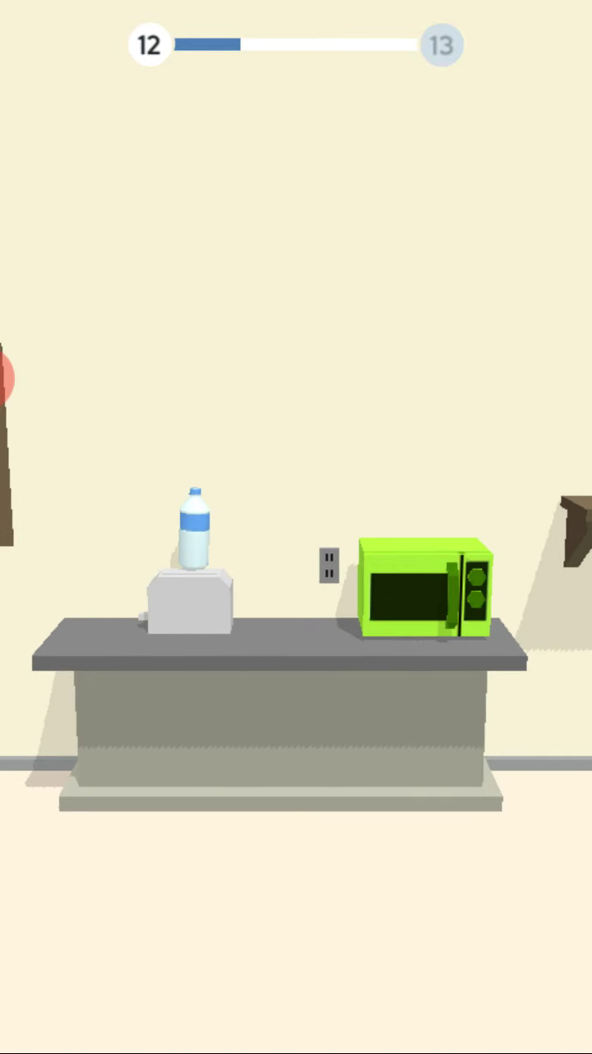
pyautogui.click(297, 650)
pyautogui.click(297, 650)
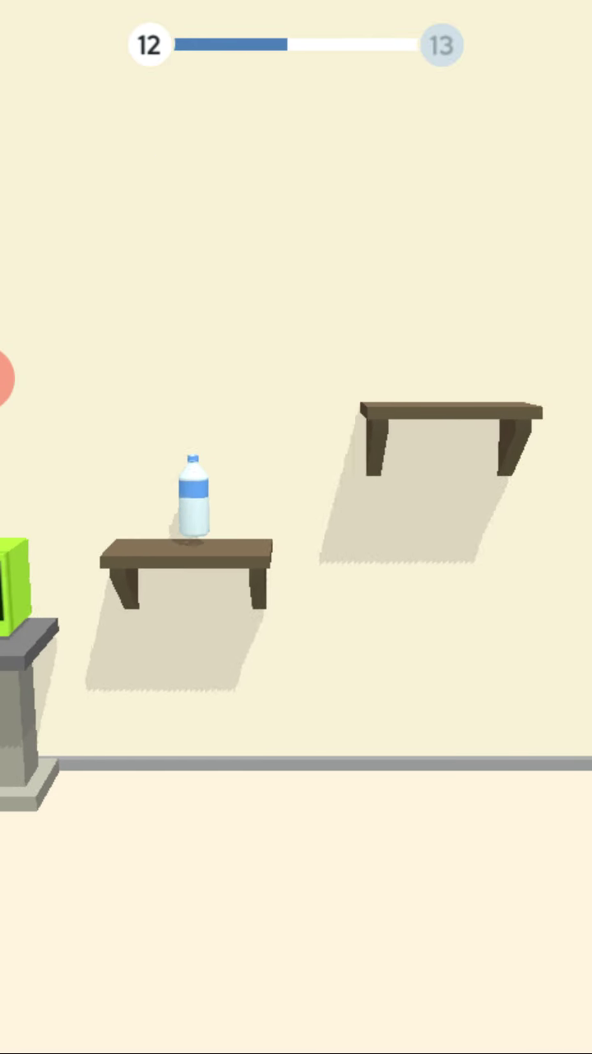
pyautogui.click(296, 650)
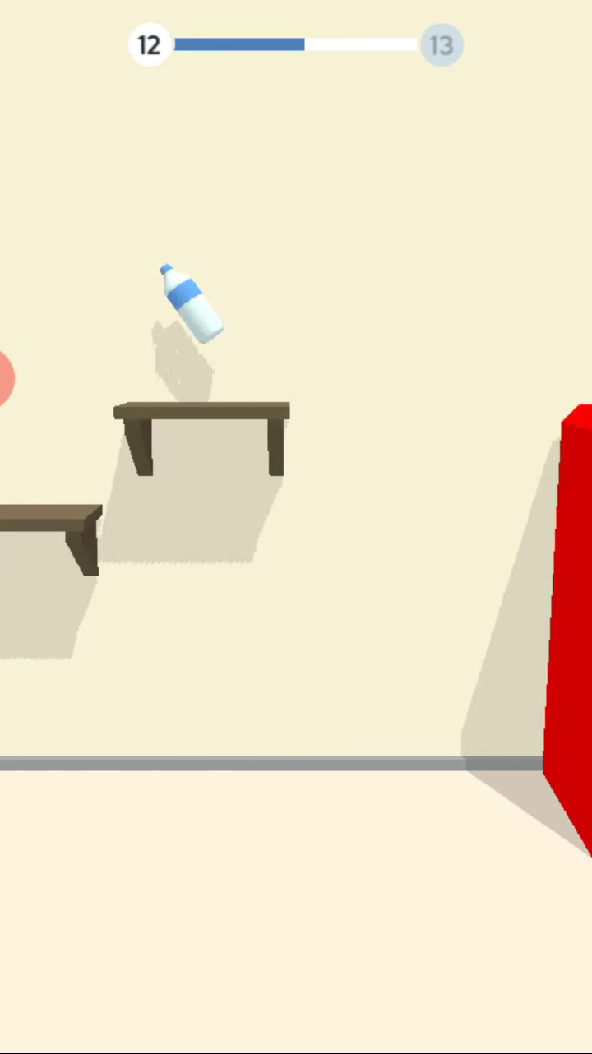
pyautogui.click(297, 651)
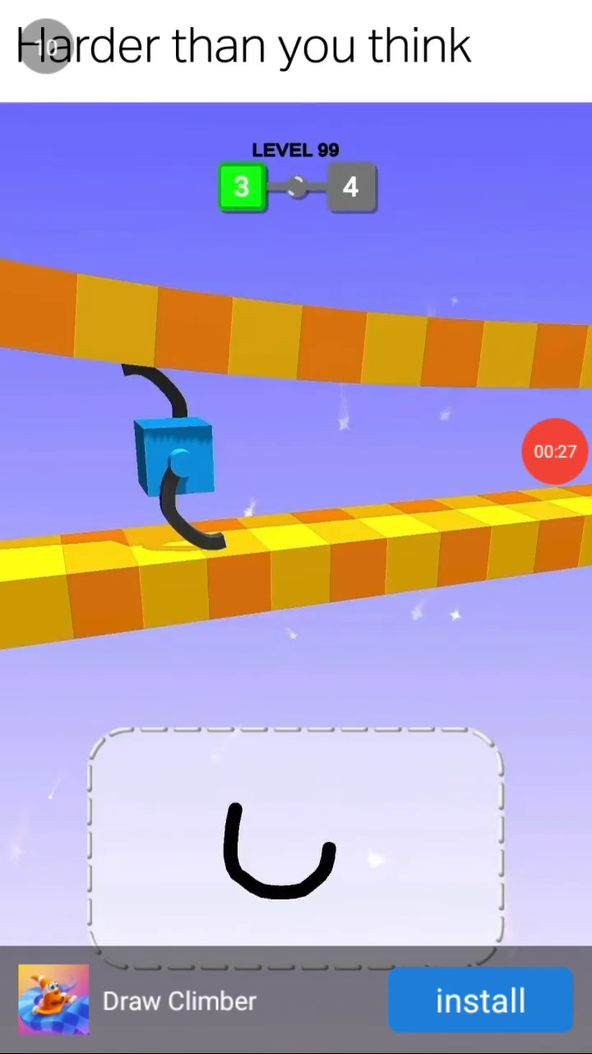
# Get through the Draw Climber playable ad, then flip the bottle from the chair toward the sofa
pyautogui.click(555, 451)
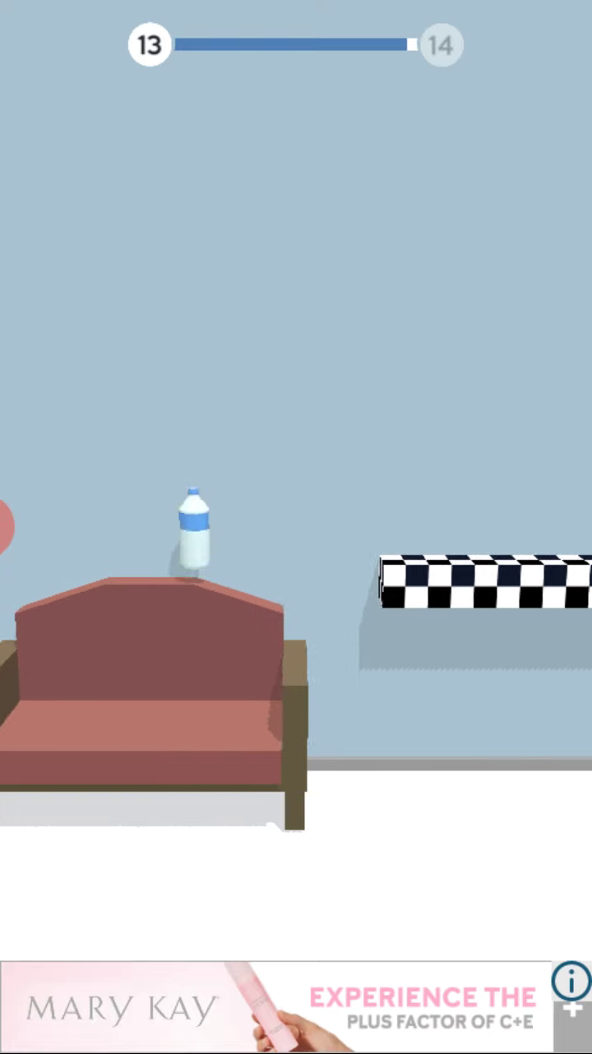
pyautogui.click(295, 651)
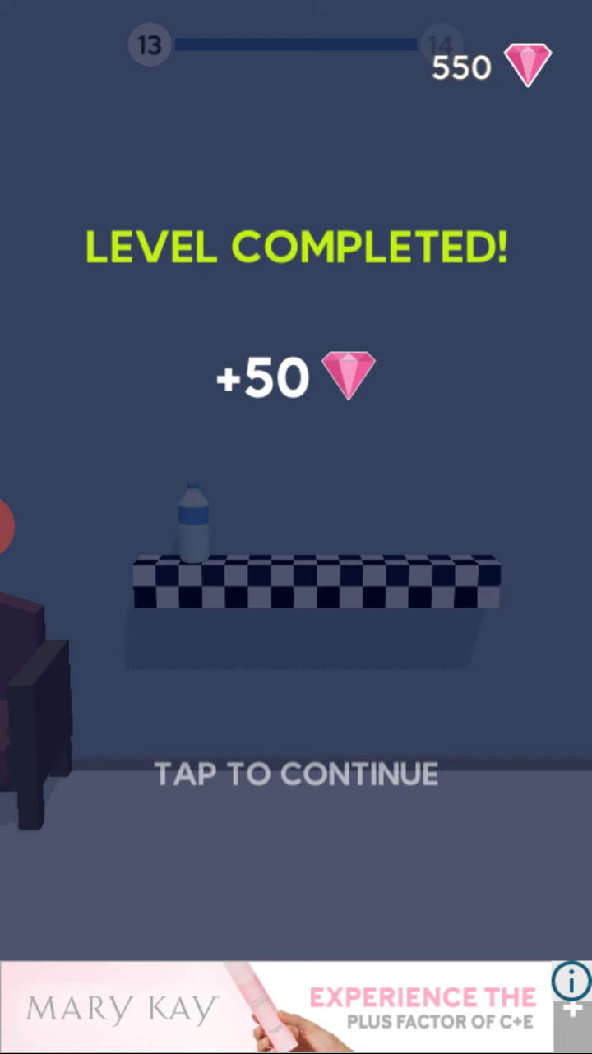
# Dismiss the level 13 completed screen showing 550 gems
pyautogui.click(296, 576)
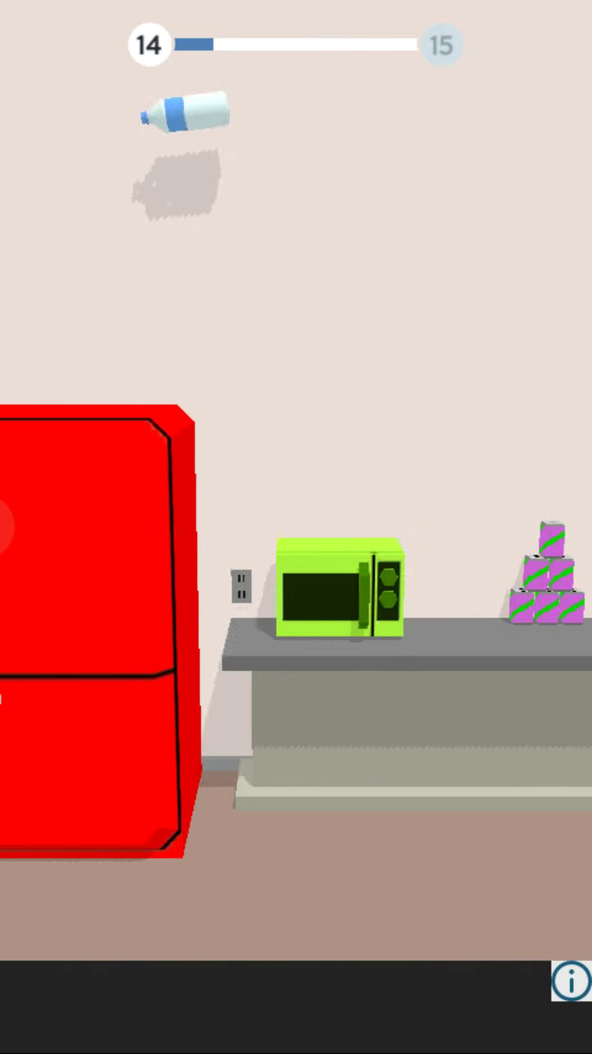
# Flip through level 14 past the fridge, can stack and bench, then dismiss the 71% fail
pyautogui.click(296, 577)
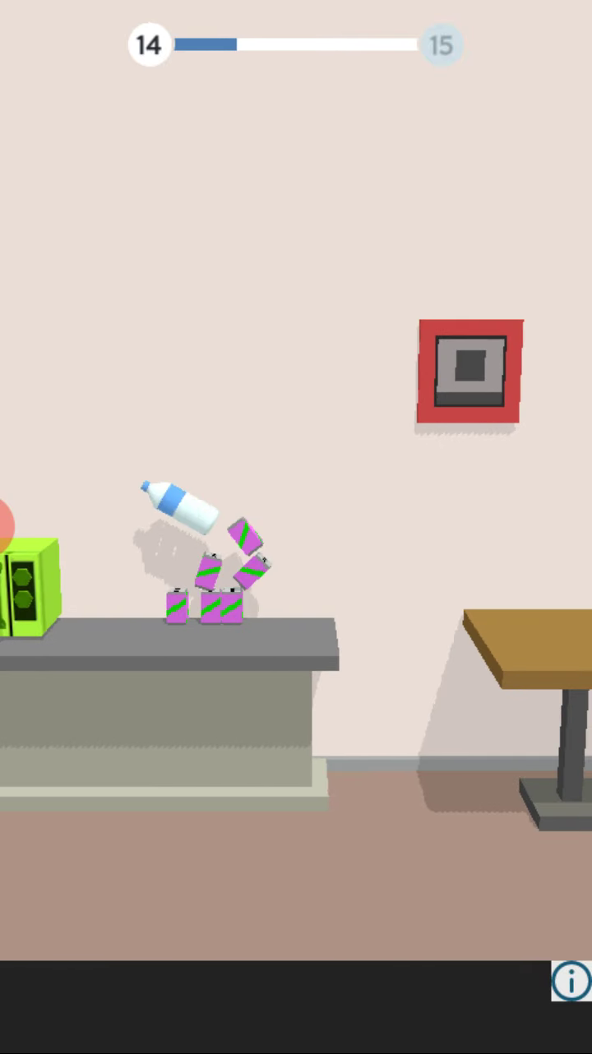
pyautogui.click(295, 576)
pyautogui.click(295, 577)
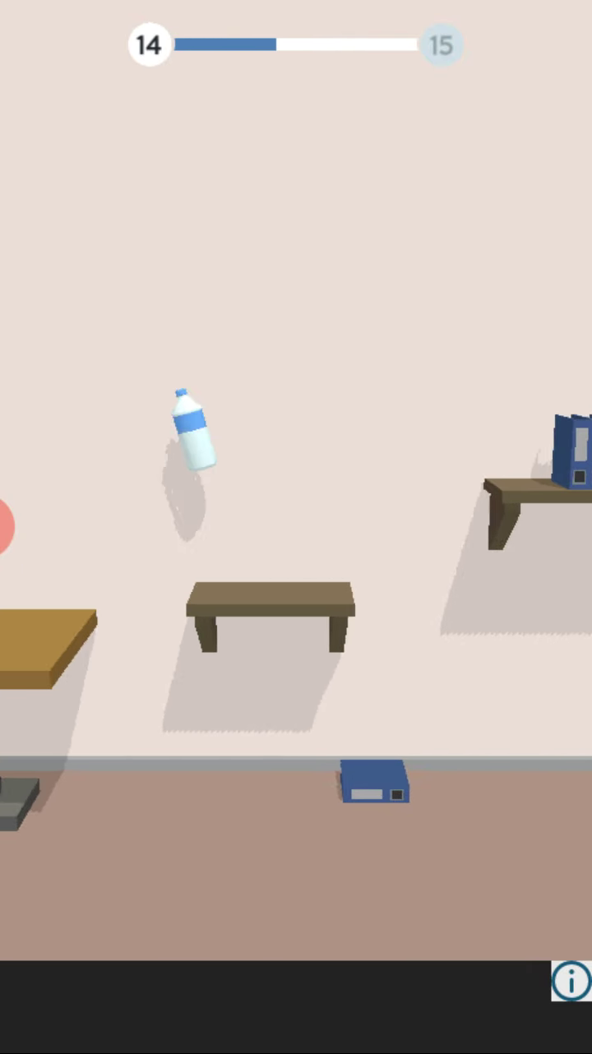
pyautogui.click(296, 576)
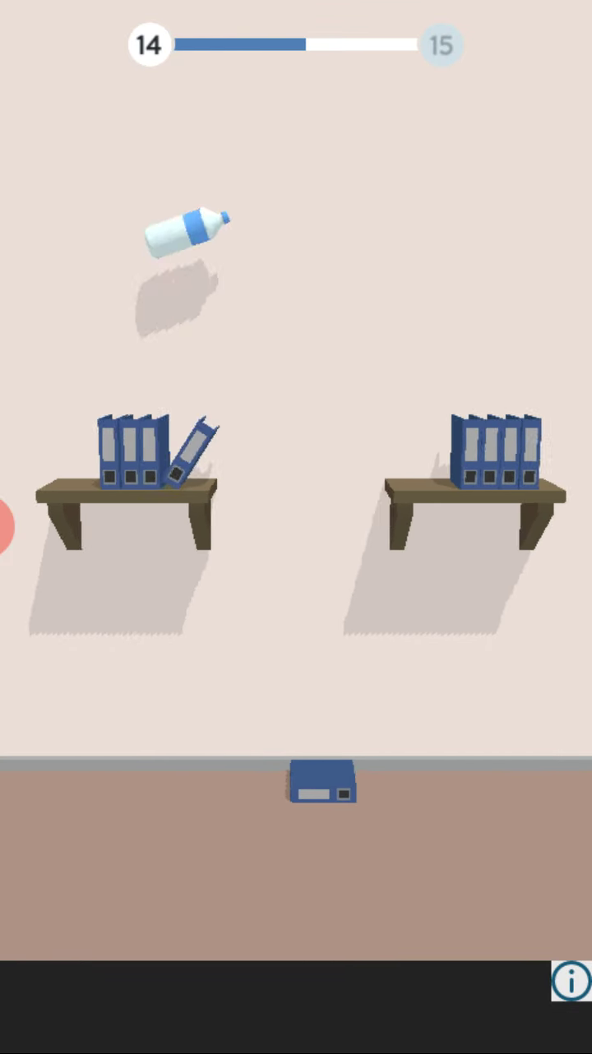
pyautogui.click(296, 577)
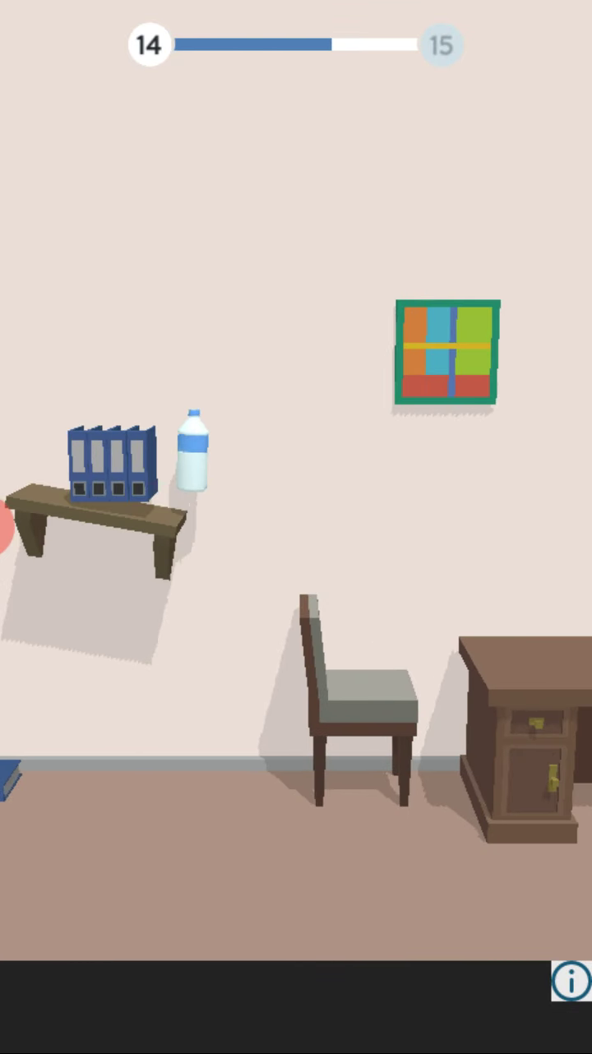
pyautogui.click(295, 577)
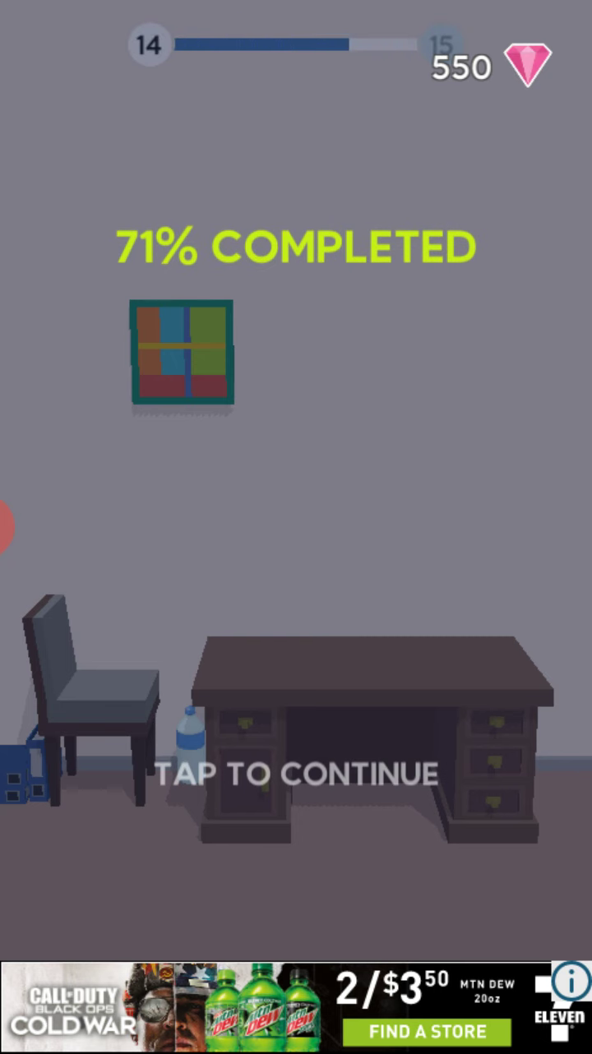
pyautogui.click(295, 527)
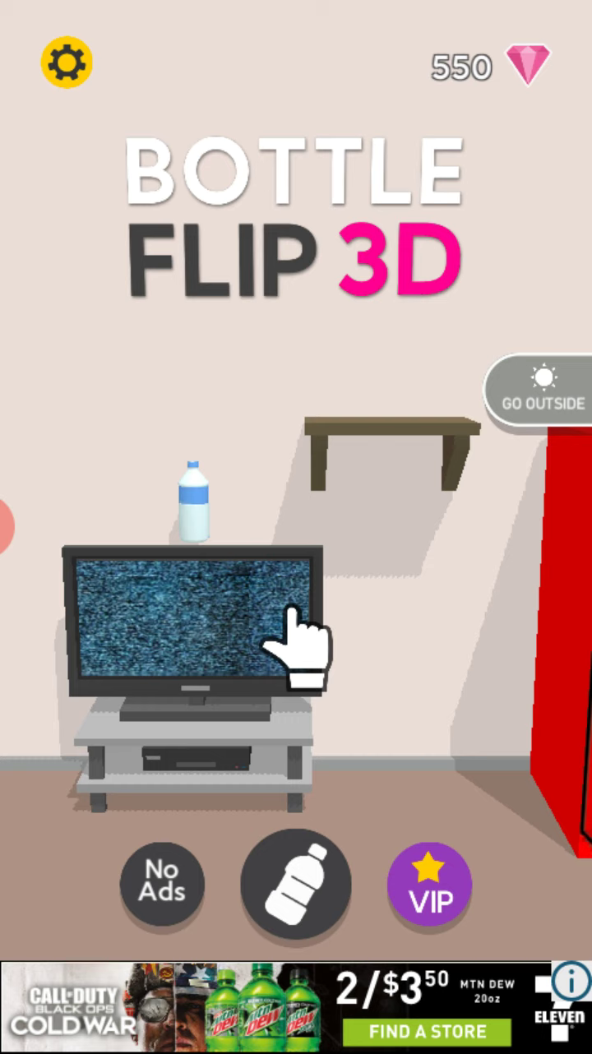
# Restart level 14, flipping over the shelf, red fridge and microwave onto the table
pyautogui.click(296, 527)
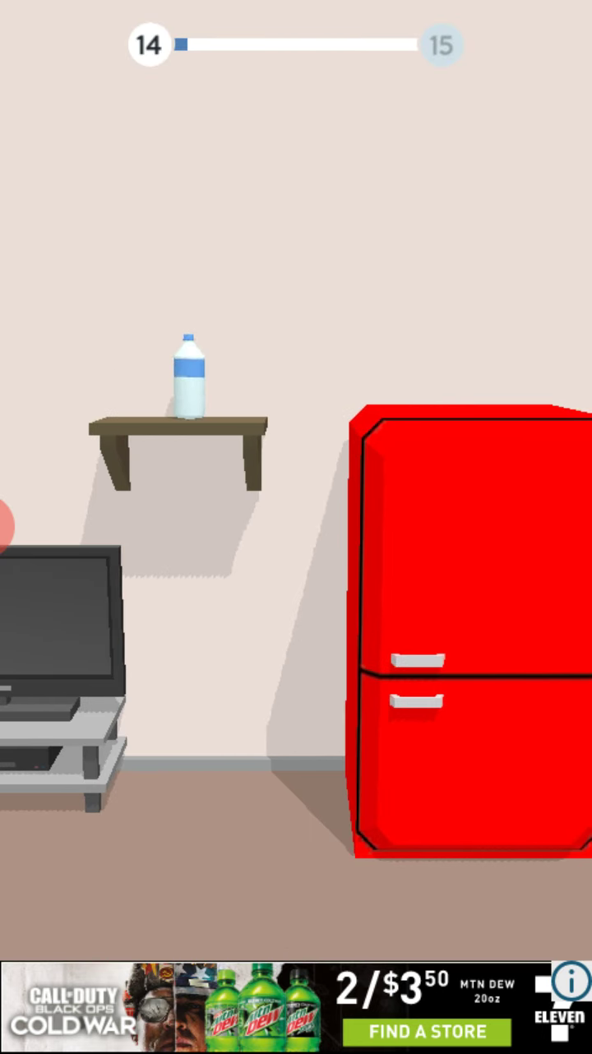
pyautogui.click(296, 527)
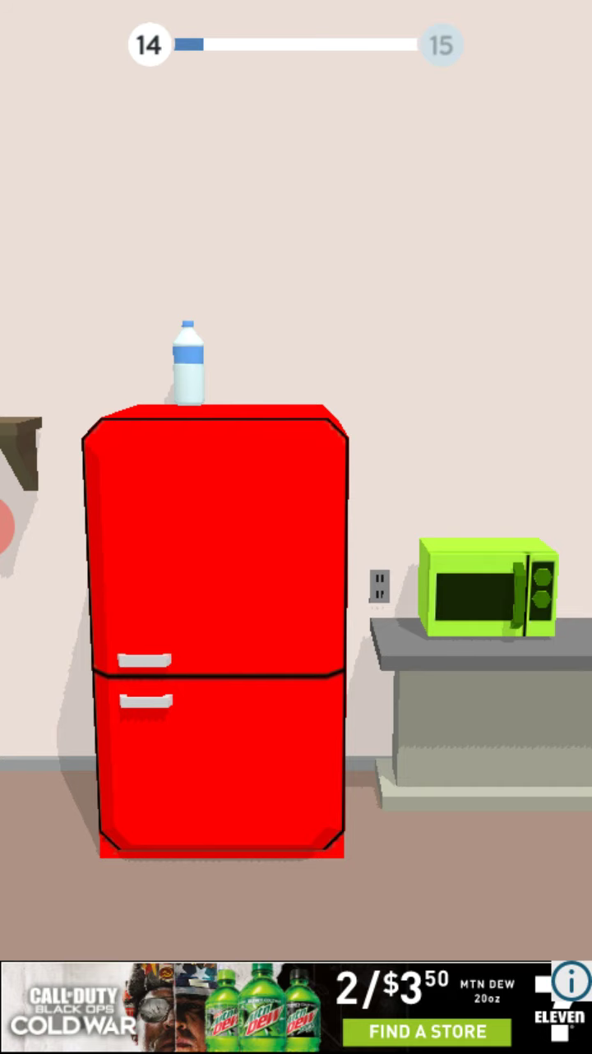
pyautogui.click(296, 527)
pyautogui.click(296, 527)
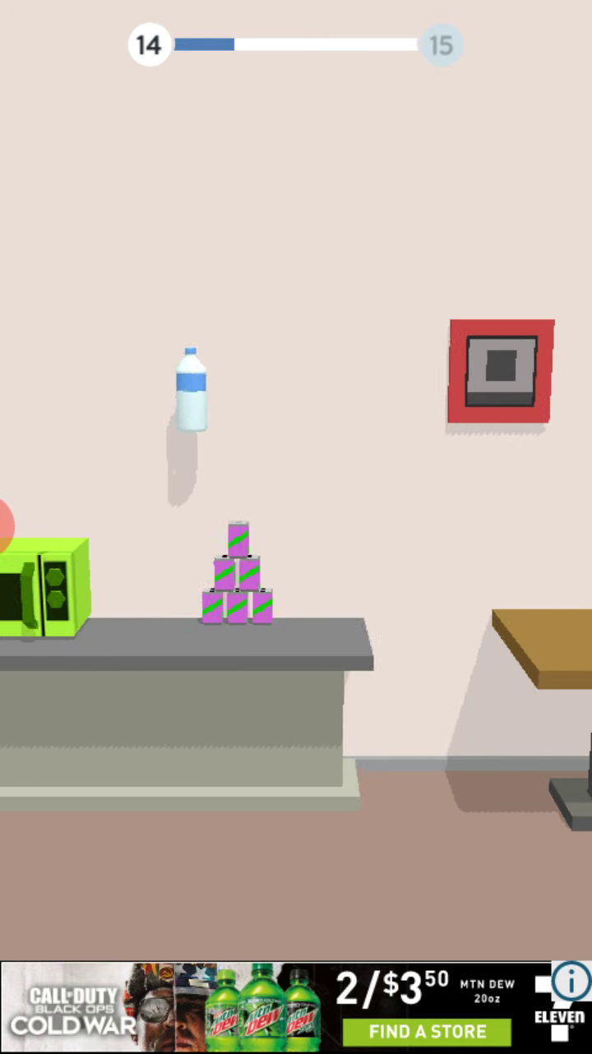
pyautogui.click(295, 527)
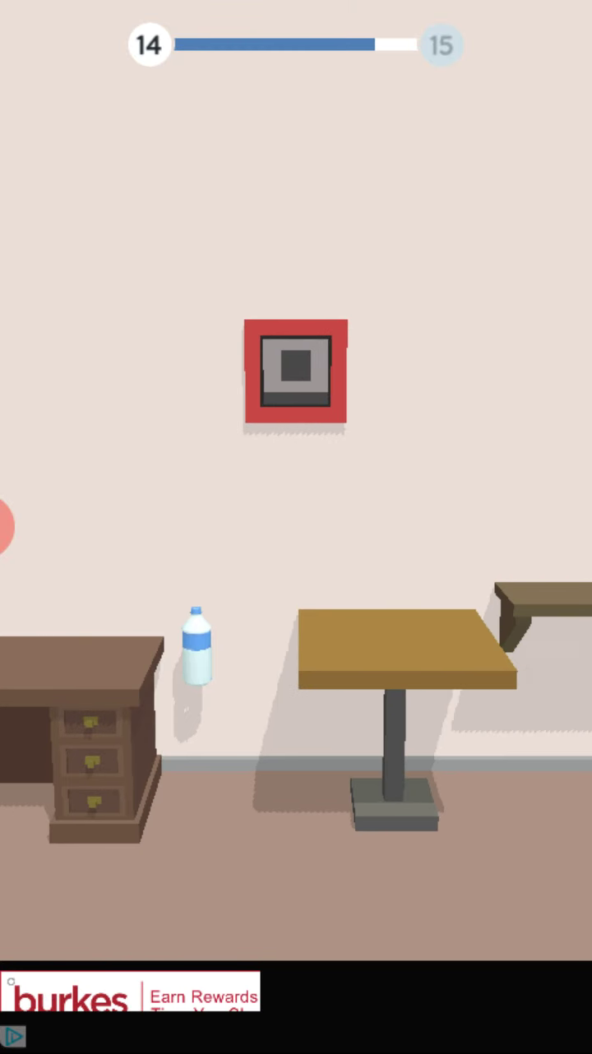
# Flip from the desk via the table onto the checkered finish, then start the outdoor level
pyautogui.click(295, 527)
pyautogui.click(295, 527)
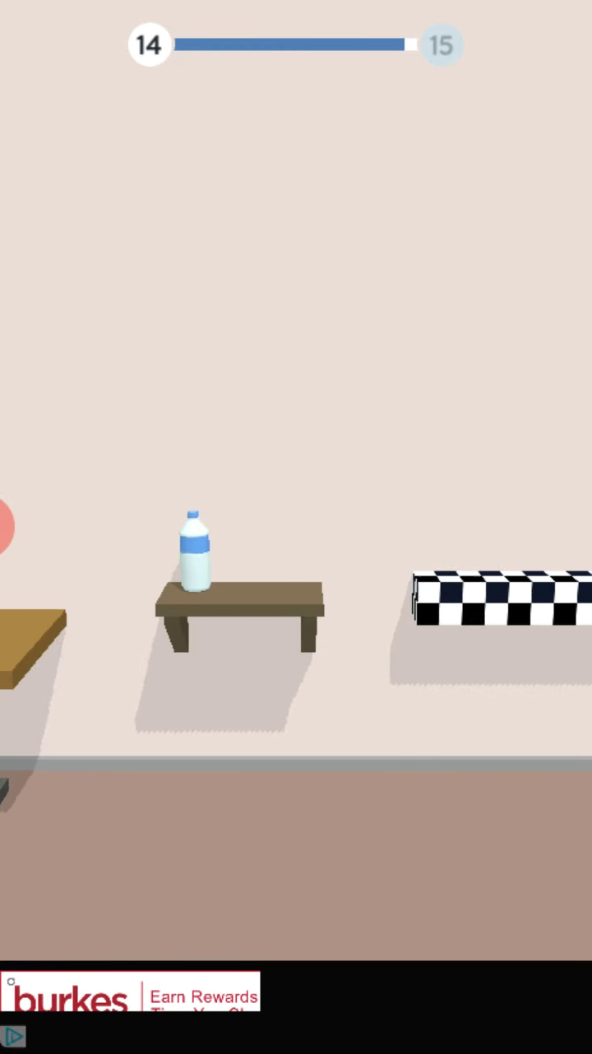
pyautogui.click(295, 527)
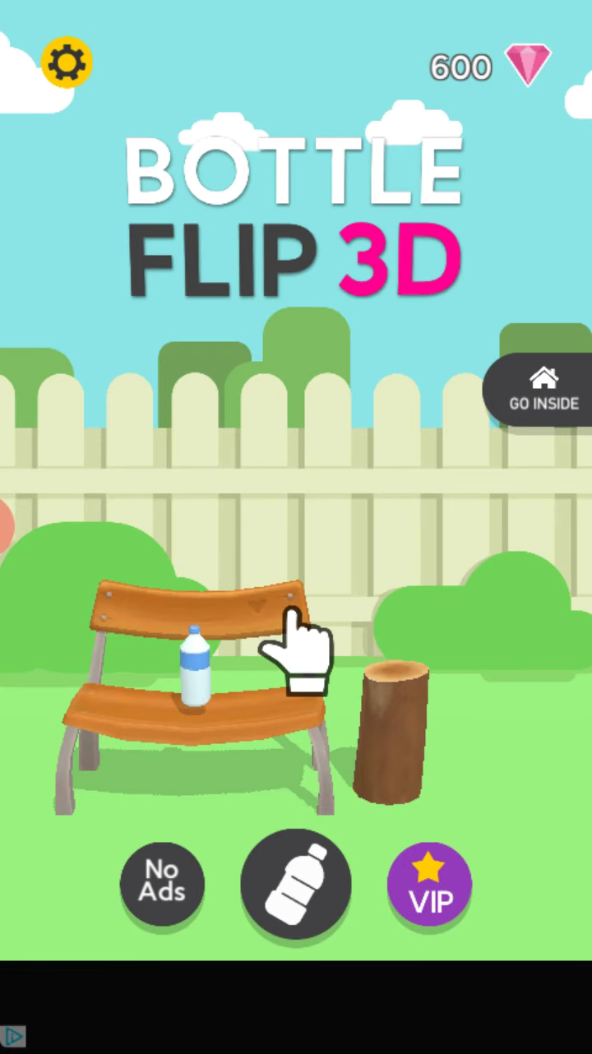
pyautogui.click(293, 626)
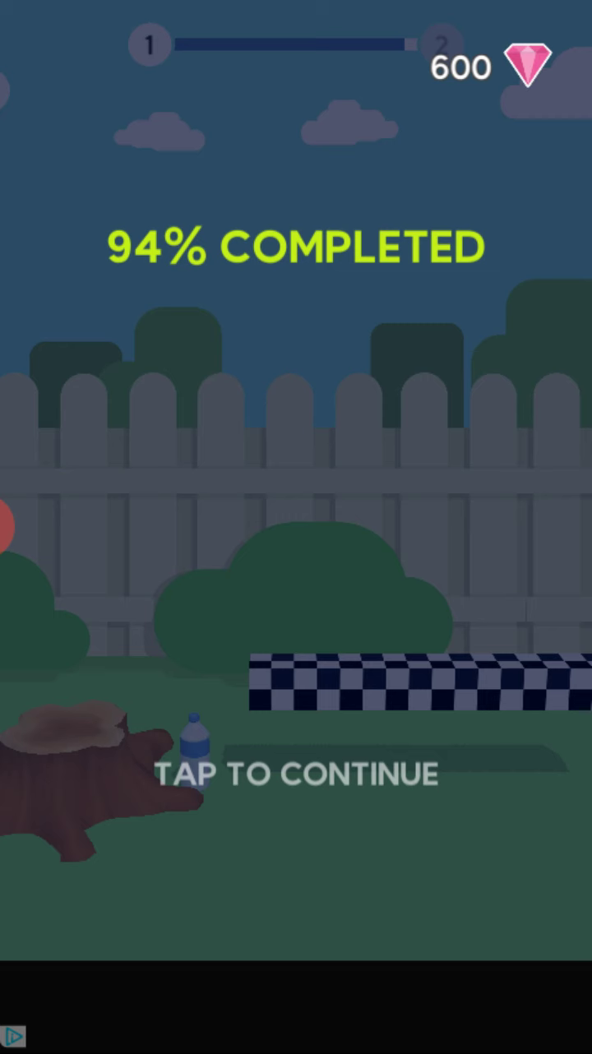
# Retry the outdoor level after the 94% and 65% fails, then flip off the fridge in level 15
pyautogui.click(295, 774)
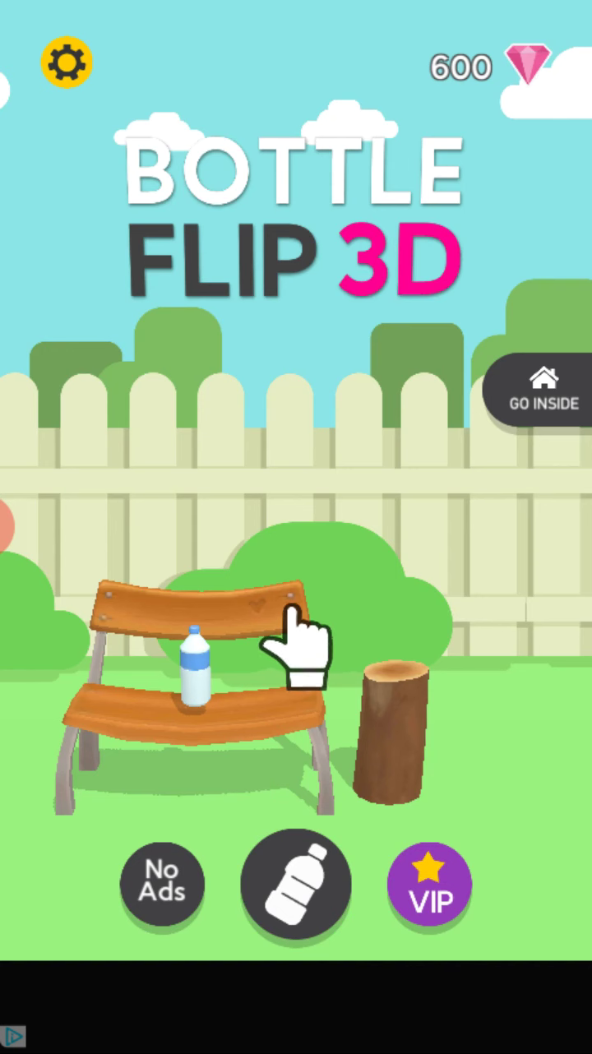
pyautogui.click(296, 643)
pyautogui.click(296, 643)
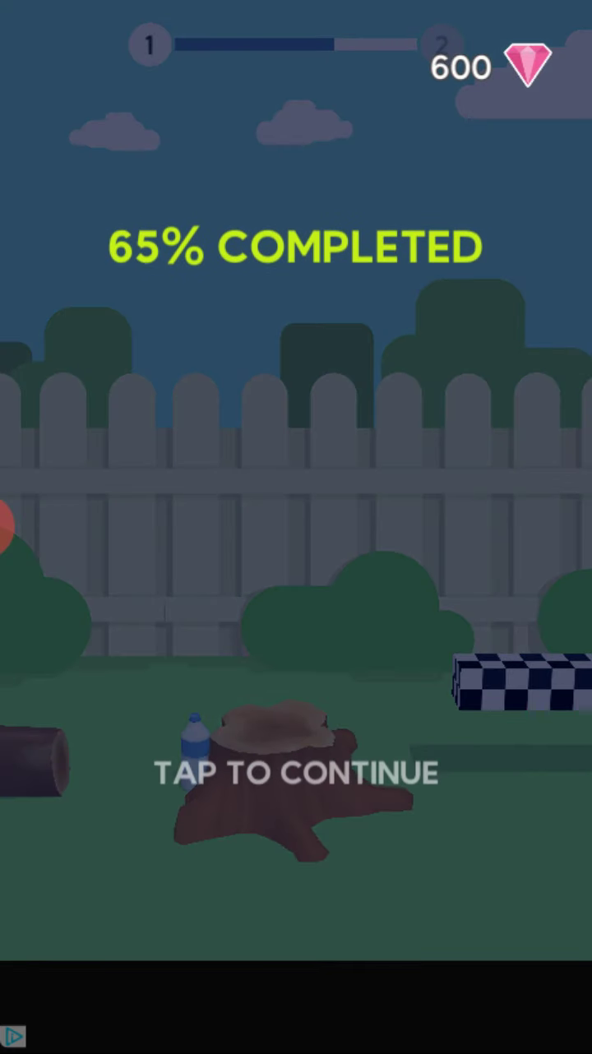
pyautogui.click(296, 774)
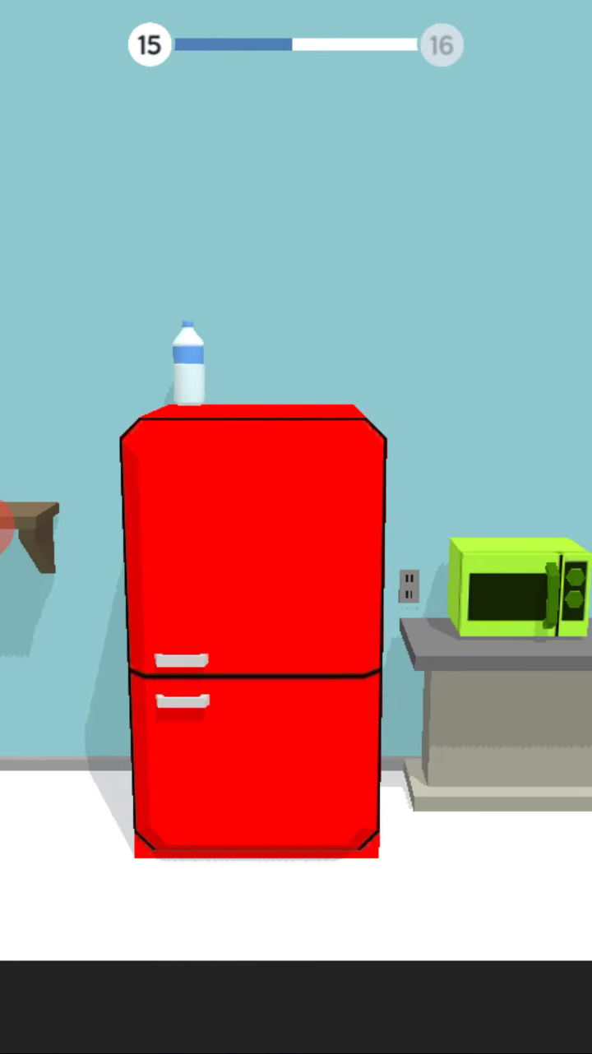
pyautogui.click(296, 527)
# Flip toward the can stack and off the counter, then dismiss the 84% fail
pyautogui.click(296, 528)
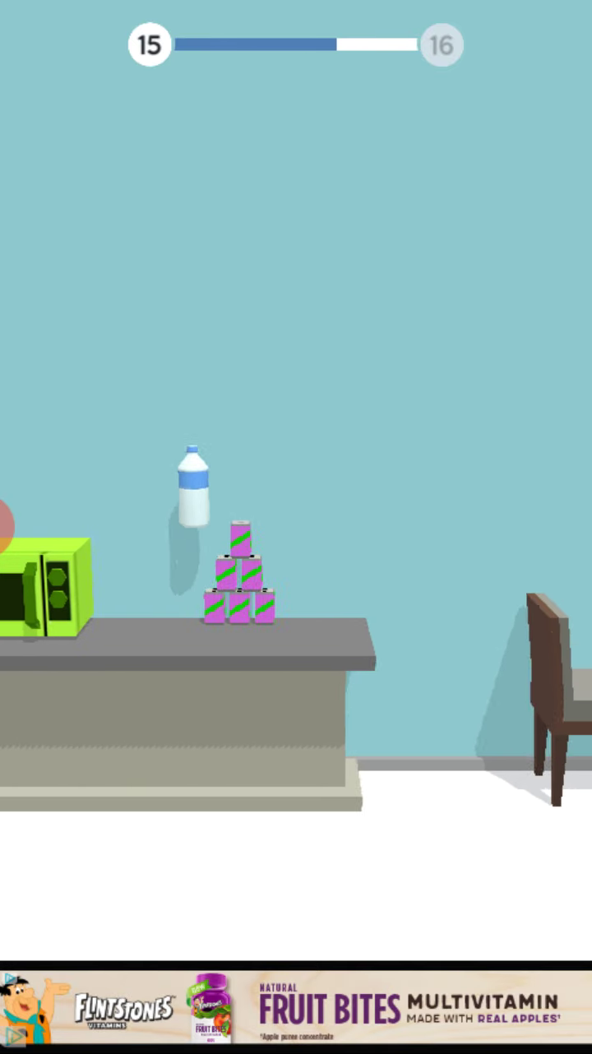
pyautogui.click(296, 527)
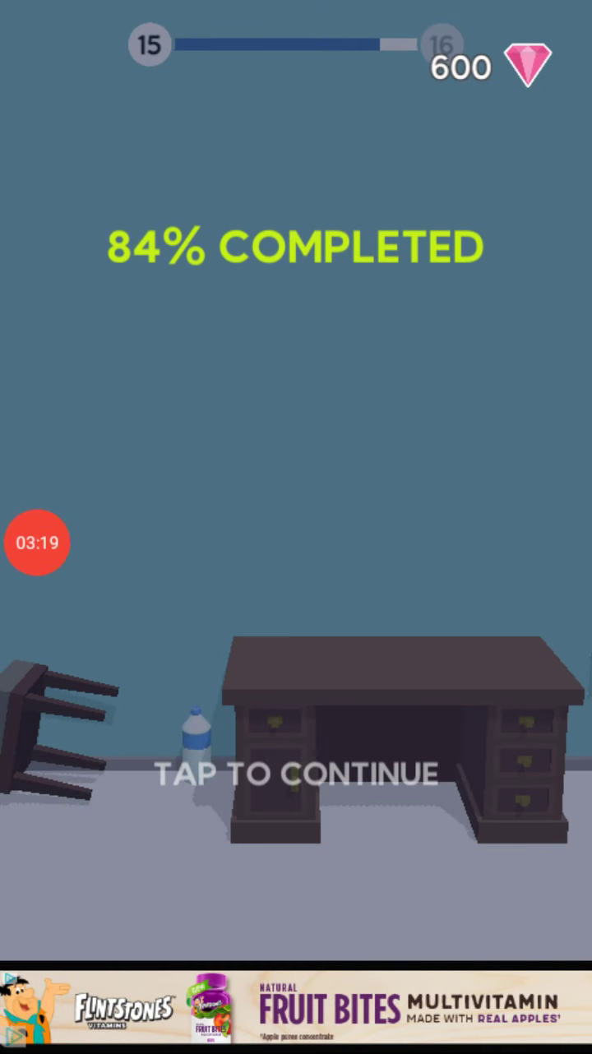
pyautogui.click(295, 773)
# Replay level 15 over the fridge and can stack until the line-drawing ad appears
pyautogui.click(296, 642)
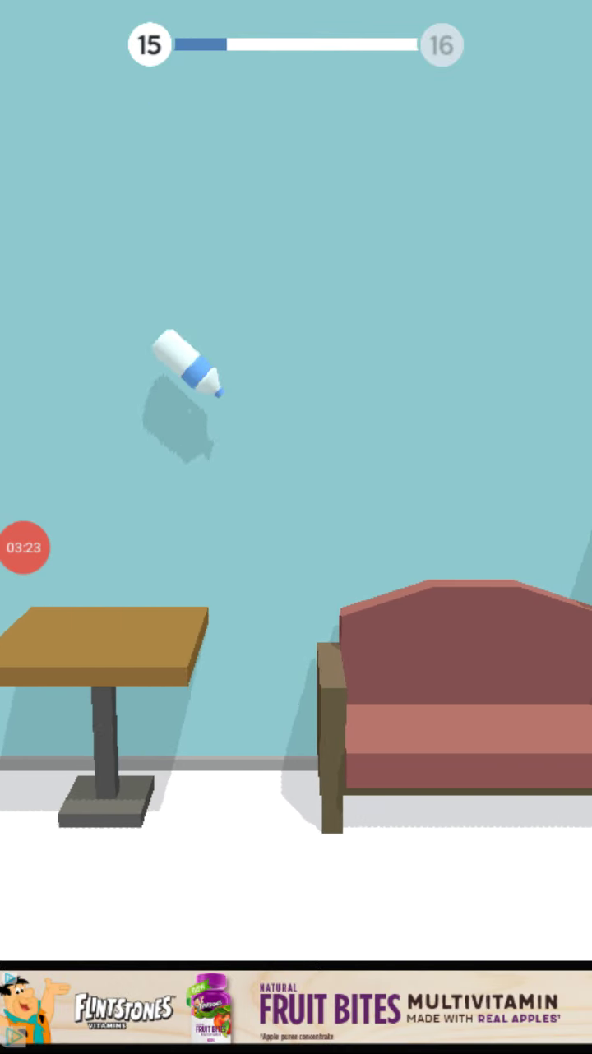
pyautogui.click(296, 642)
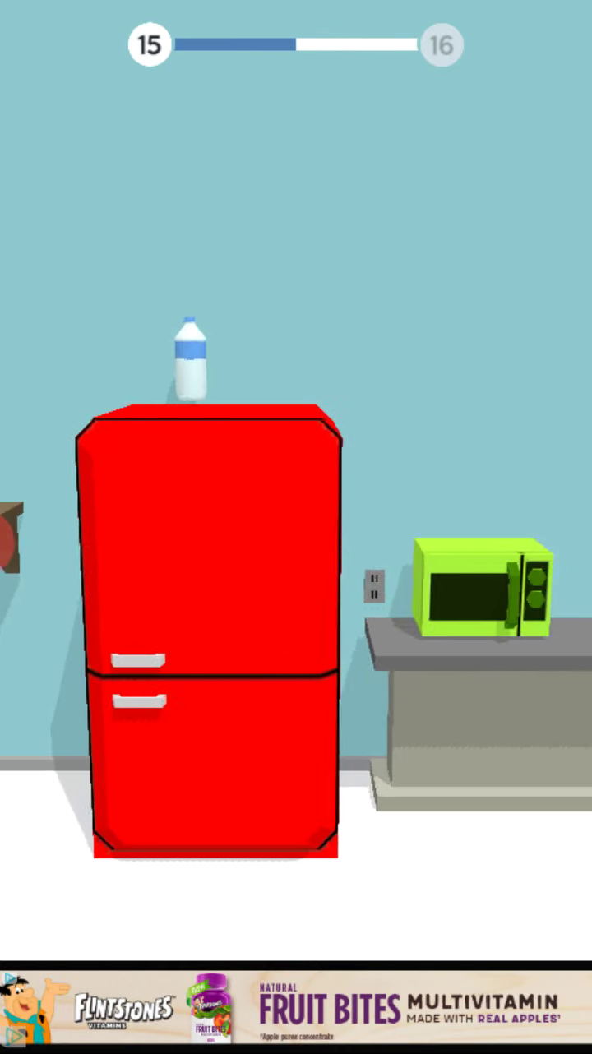
pyautogui.click(297, 643)
pyautogui.click(297, 643)
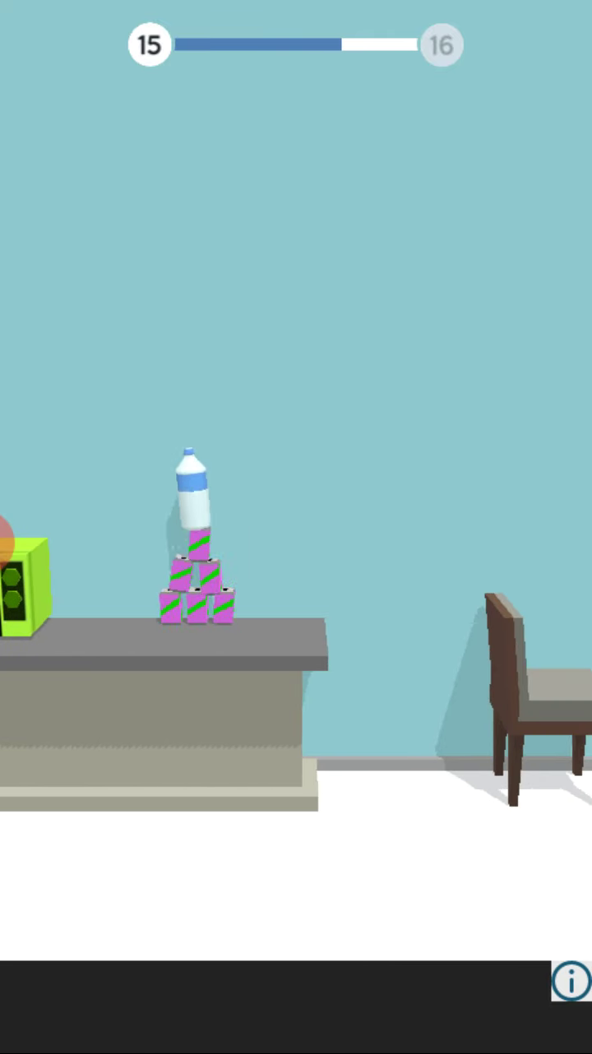
pyautogui.click(296, 643)
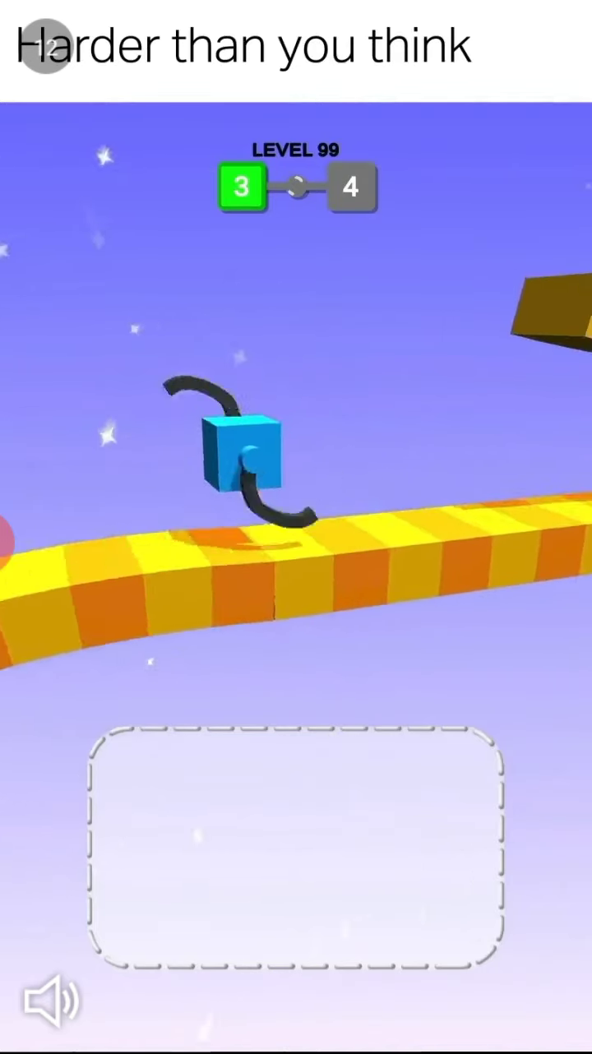
pyautogui.click(10, 542)
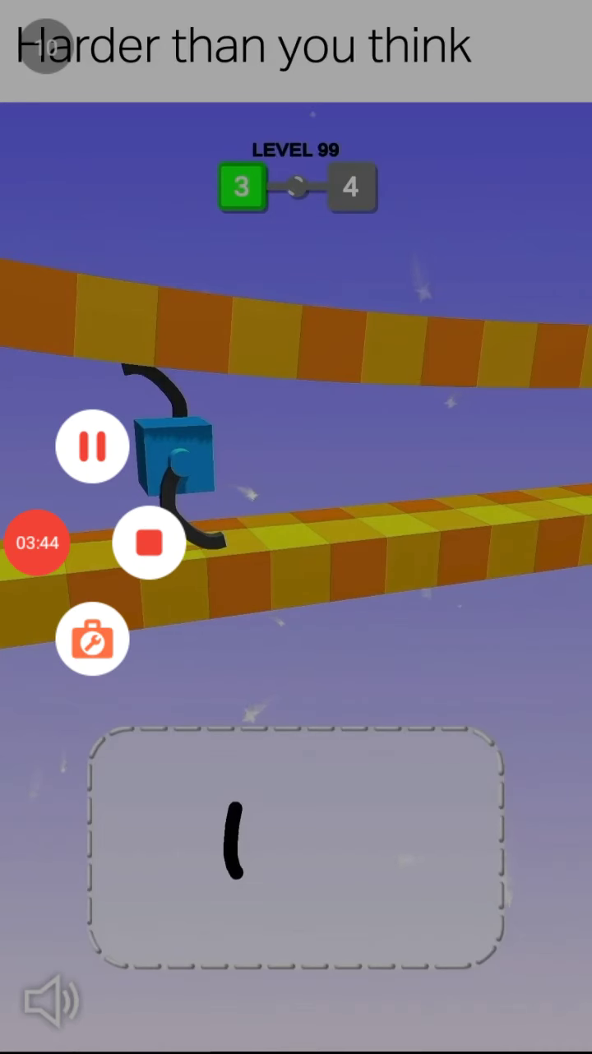